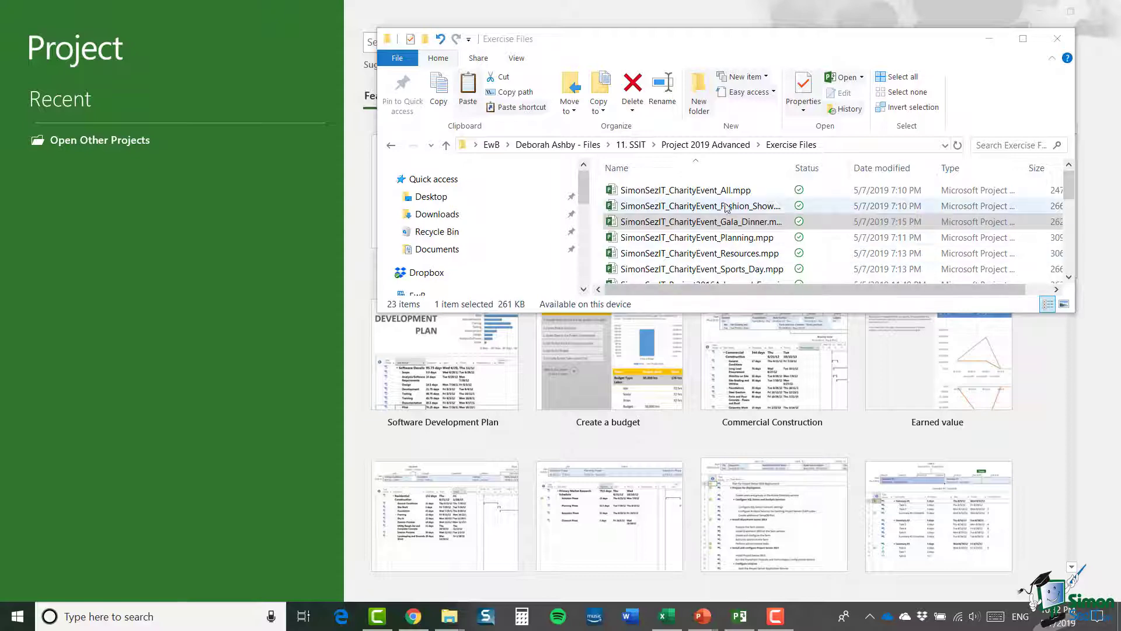
# Open SimonSezIT_CharityEvent_Resources.mpp as a read-only resource pool and look through its resource pool commands.
pyautogui.doubleClick(717, 254)
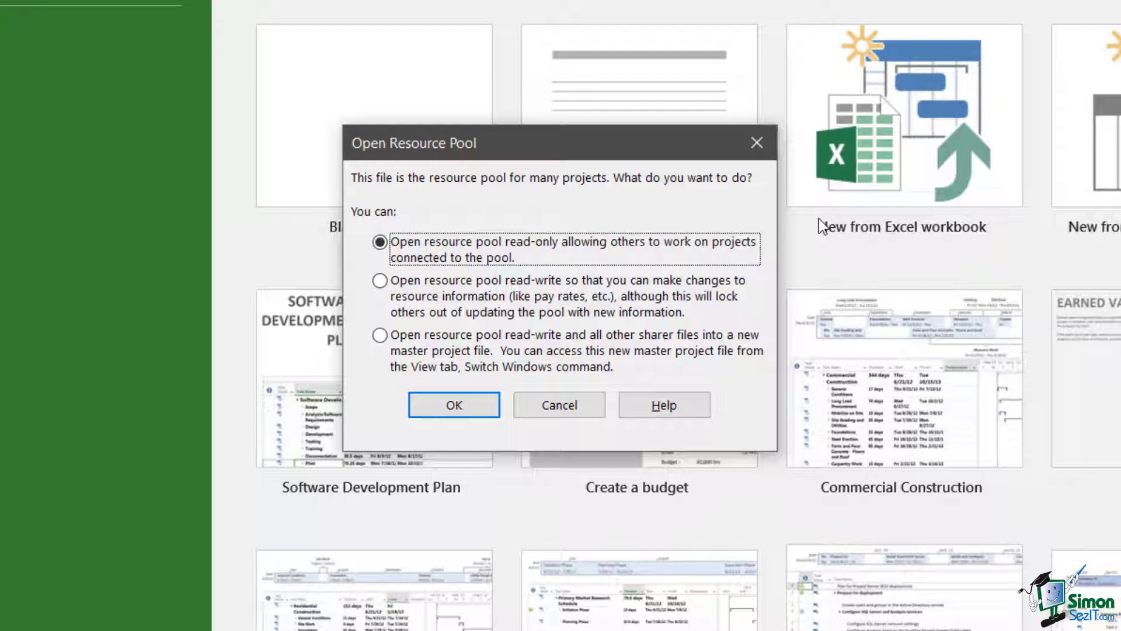
pyautogui.click(454, 405)
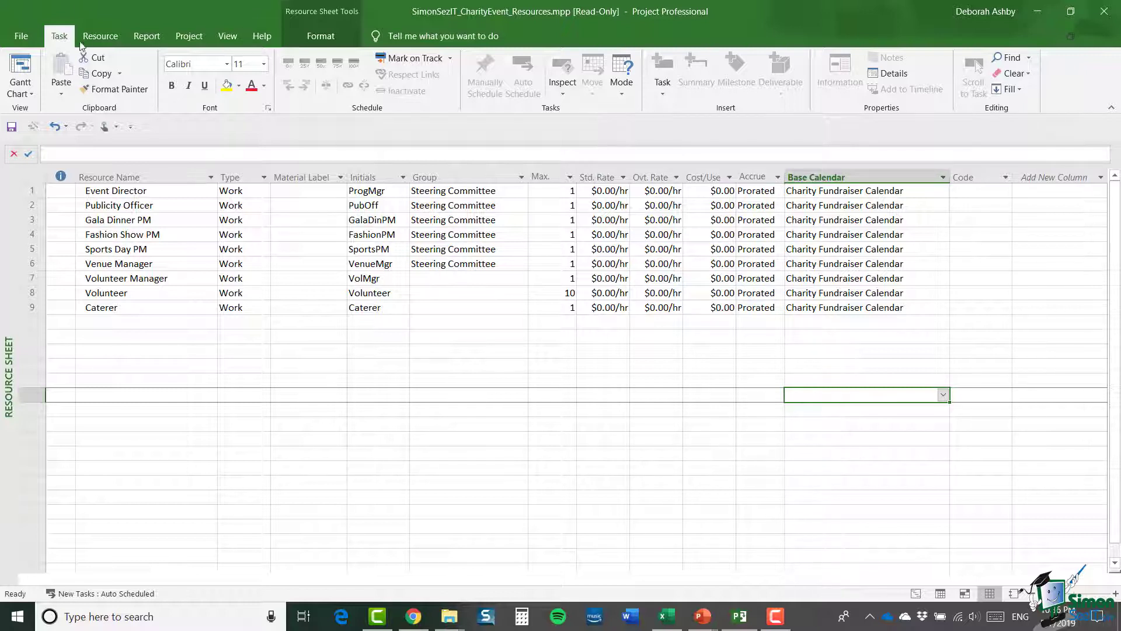
pyautogui.click(100, 37)
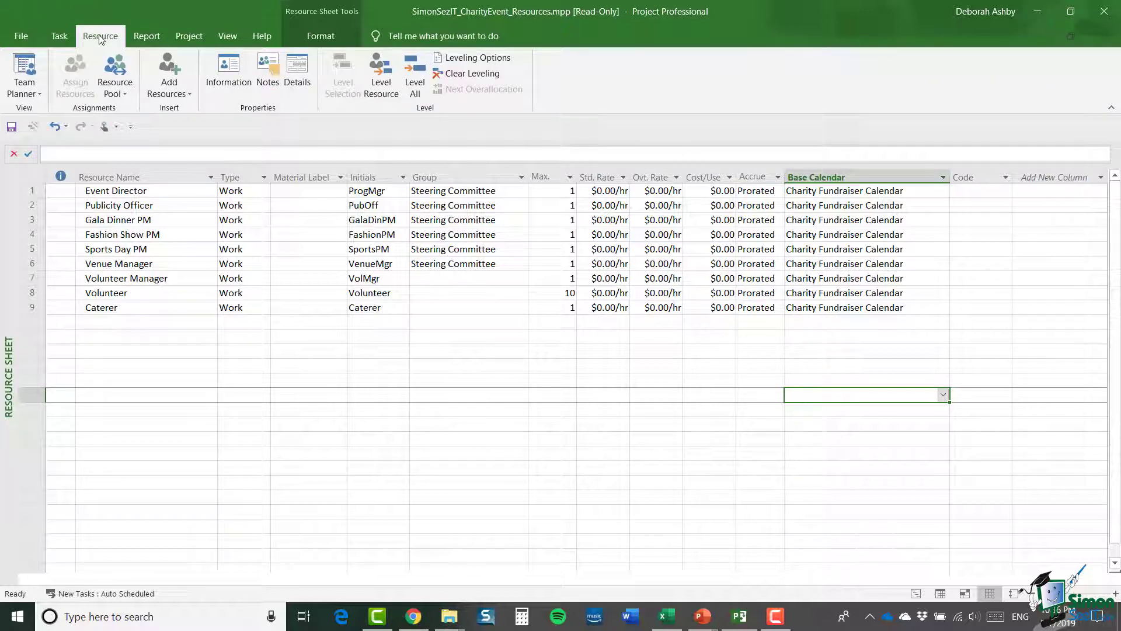
pyautogui.click(124, 94)
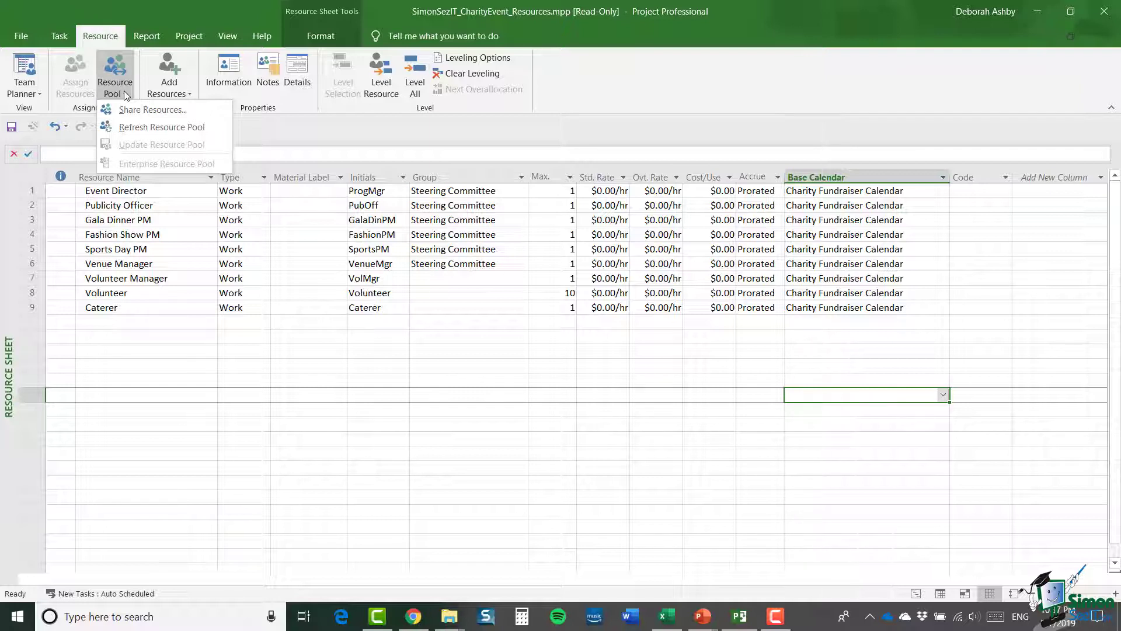
pyautogui.click(331, 299)
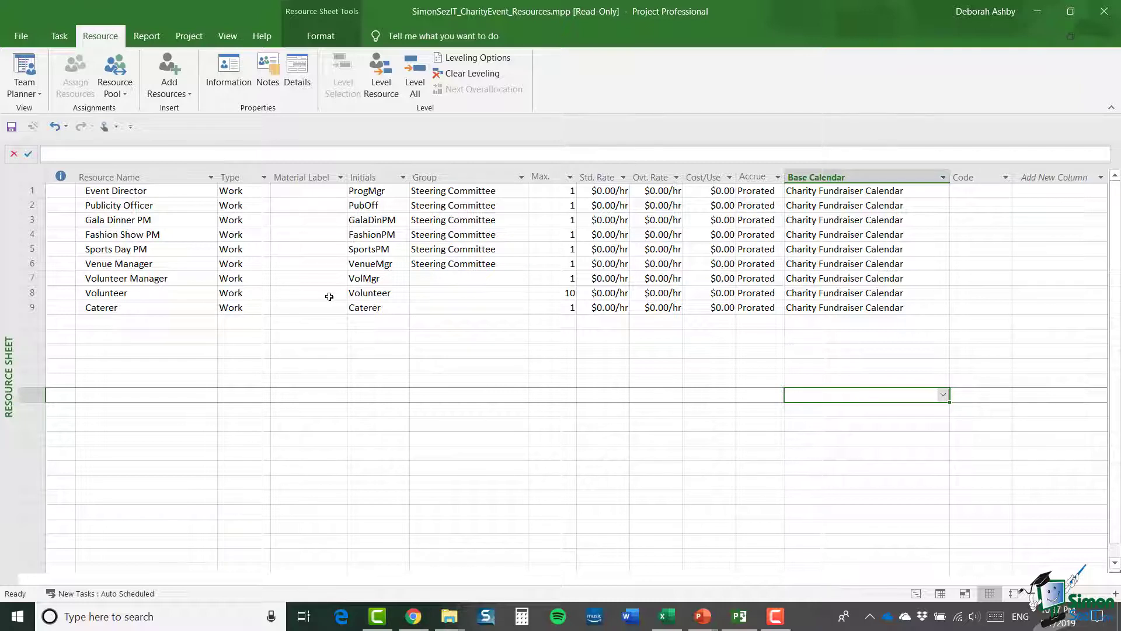
pyautogui.click(115, 87)
# Show the Resource Usage view, insert the Project column after Work, and widen the table area.
pyautogui.click(225, 36)
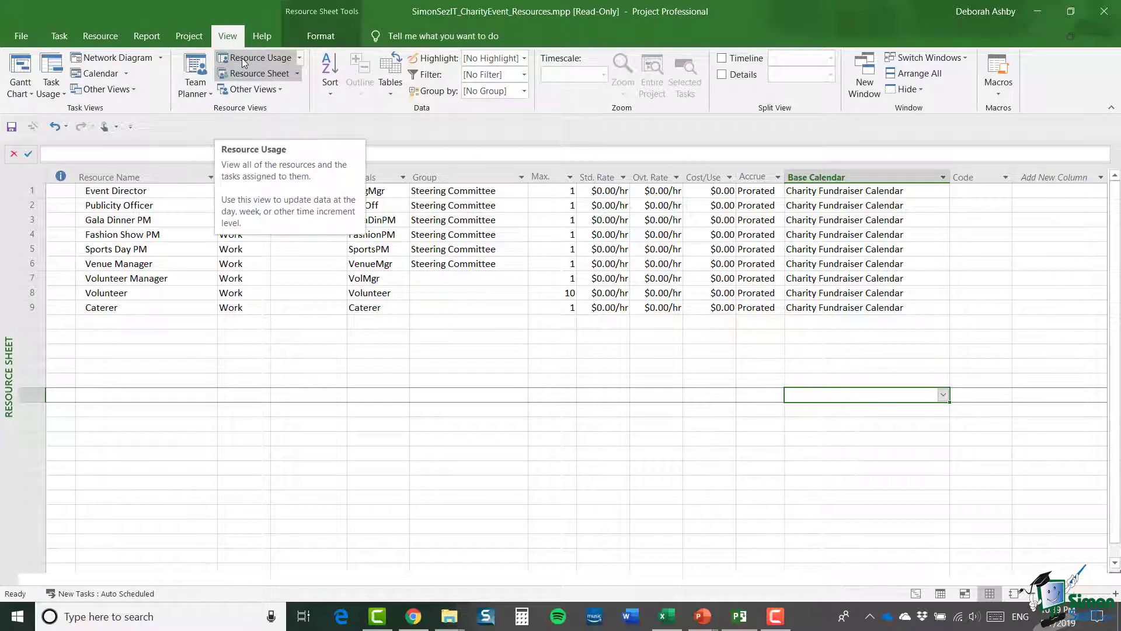
pyautogui.click(244, 60)
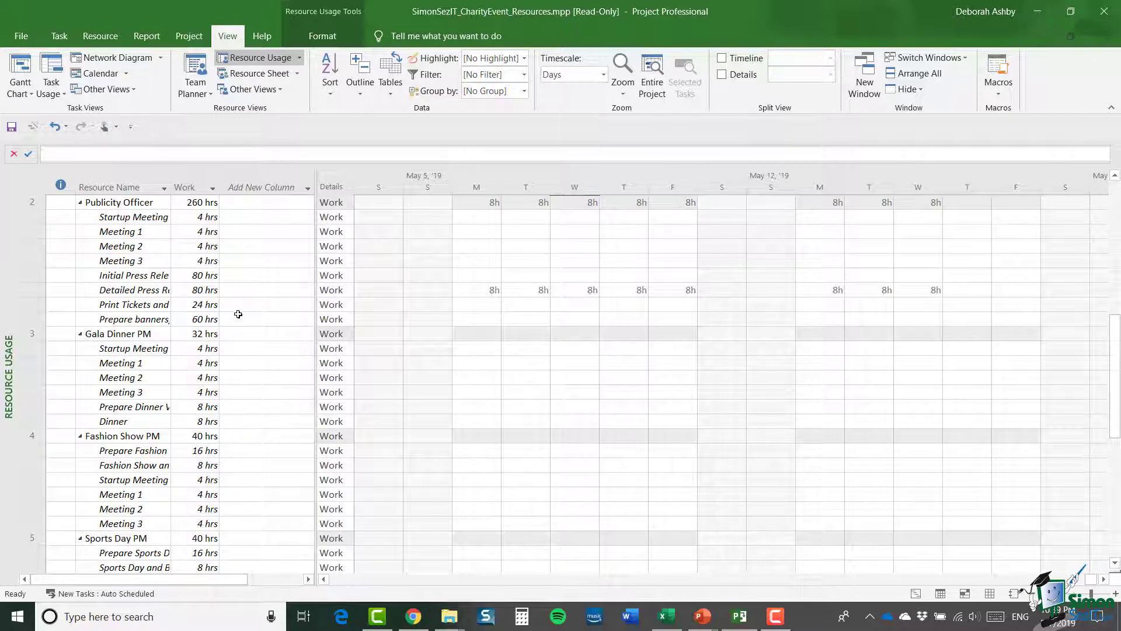
pyautogui.click(308, 190)
pyautogui.moveTo(306, 224); pyautogui.dragTo(308, 464)
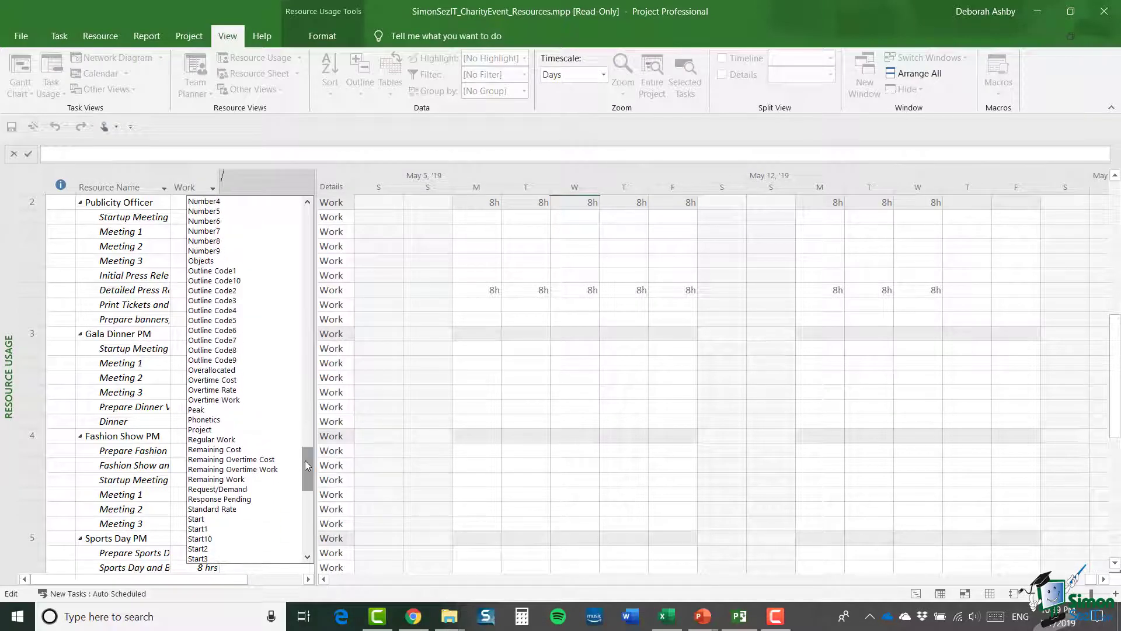
pyautogui.click(281, 430)
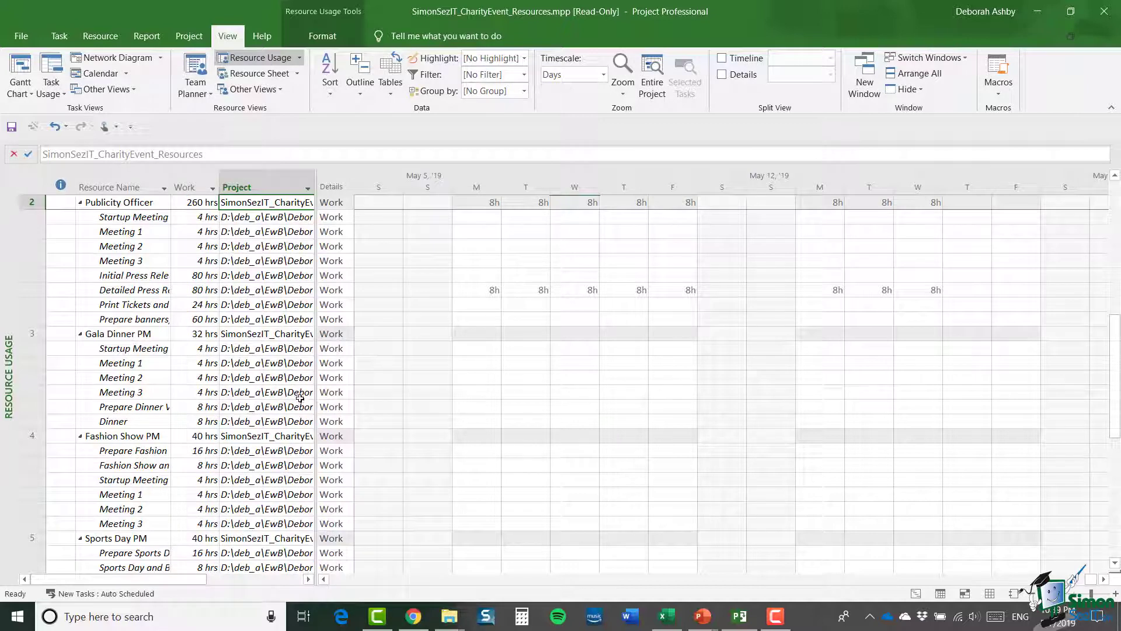
pyautogui.moveTo(317, 238); pyautogui.dragTo(377, 241)
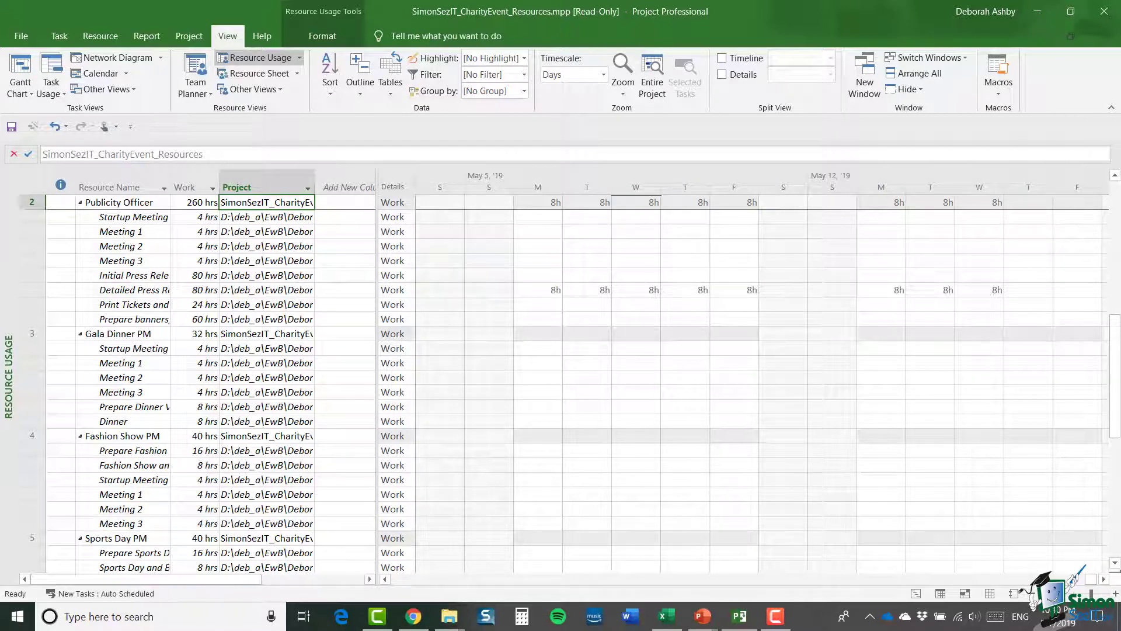
# Open the resource sharing settings of the read-only resource pool to examine its sharing links.
pyautogui.click(110, 37)
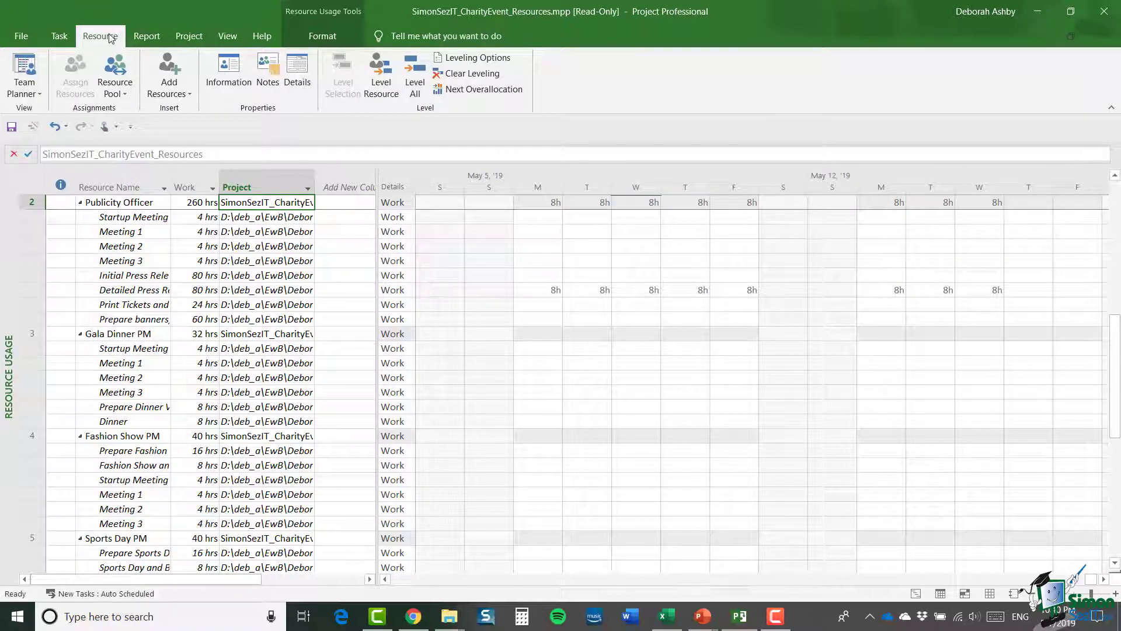
pyautogui.click(124, 97)
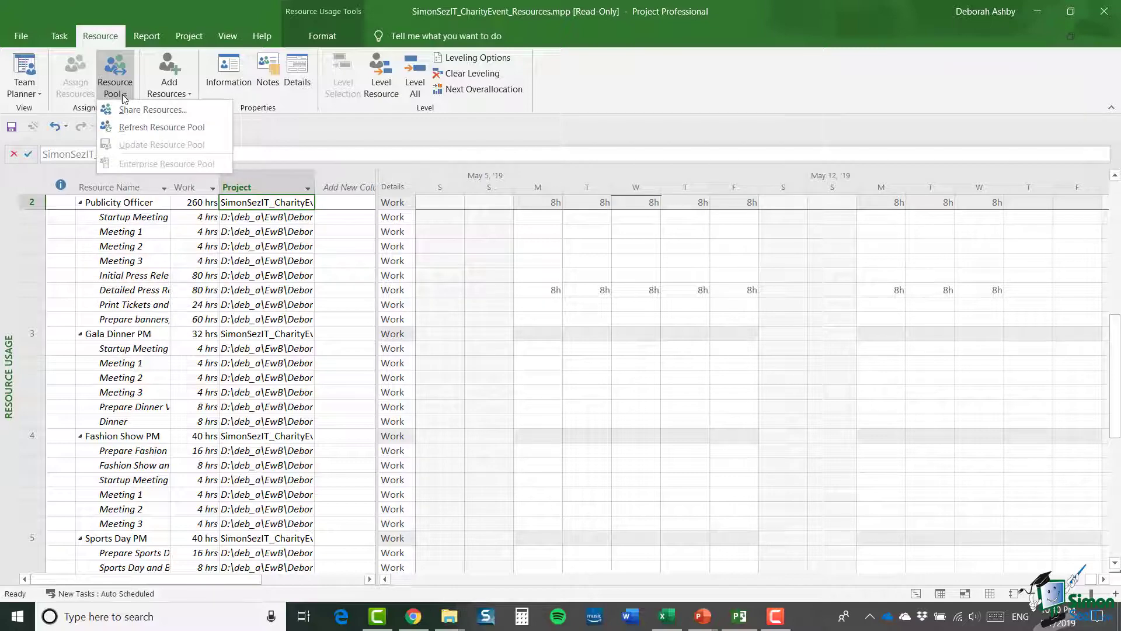
pyautogui.click(123, 110)
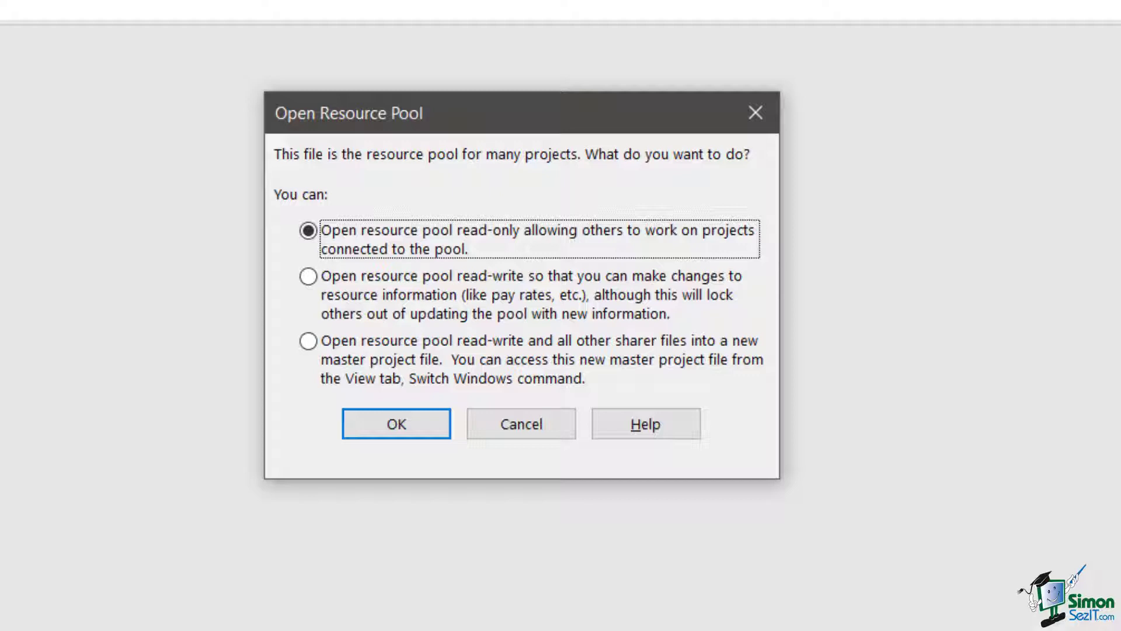
# Open the resource pool read-write so that resource information can be changed, locking others out of updating it.
pyautogui.click(308, 341)
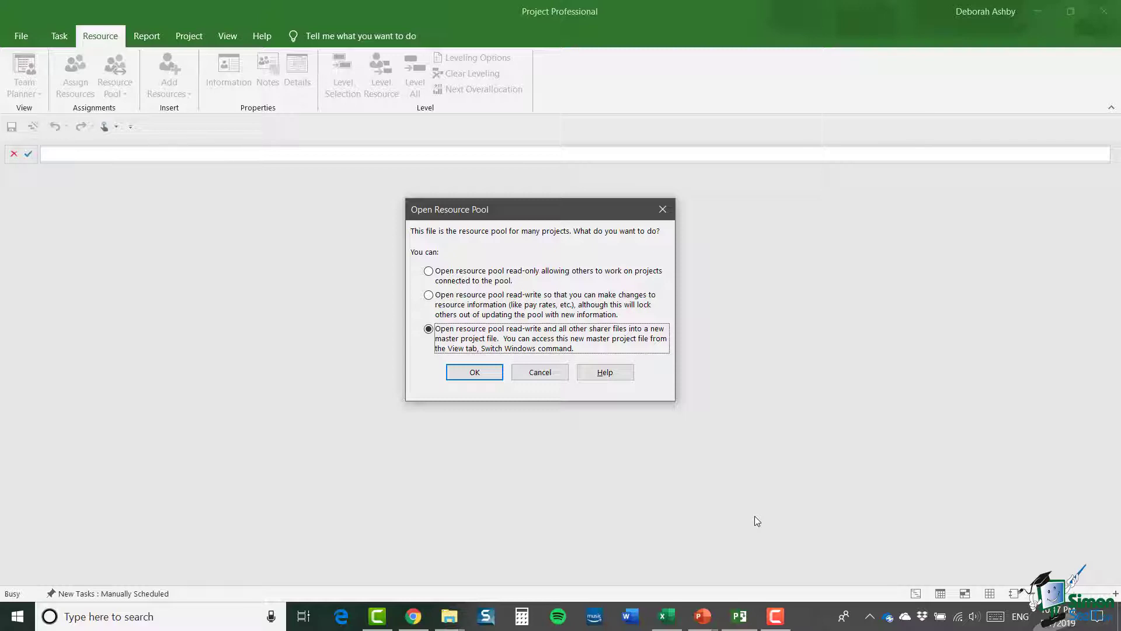
pyautogui.click(429, 295)
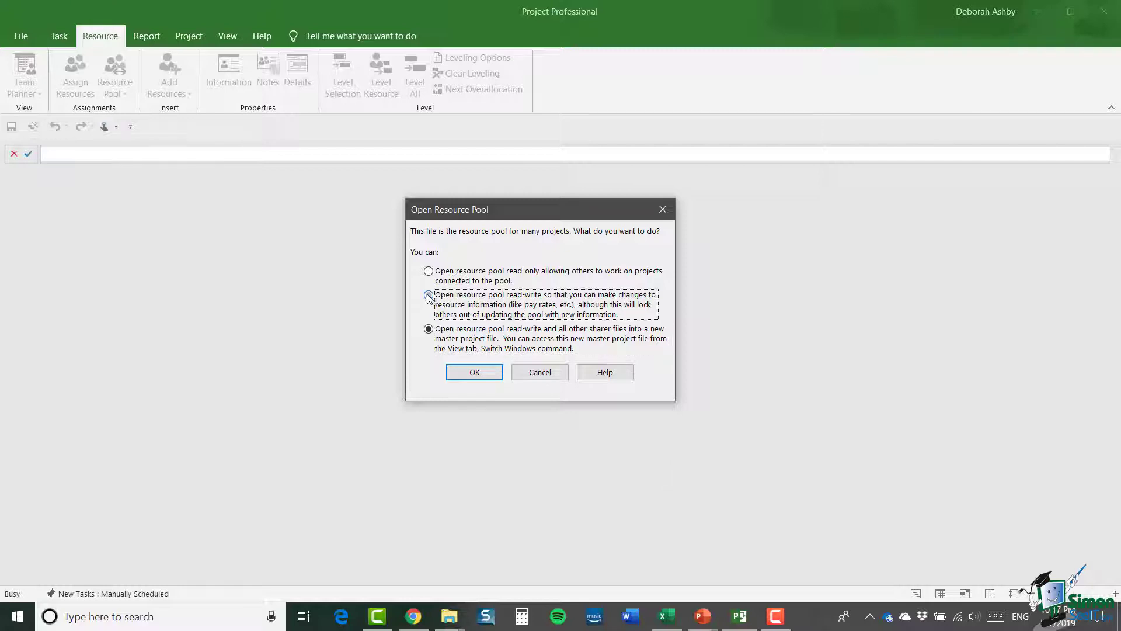
pyautogui.click(473, 372)
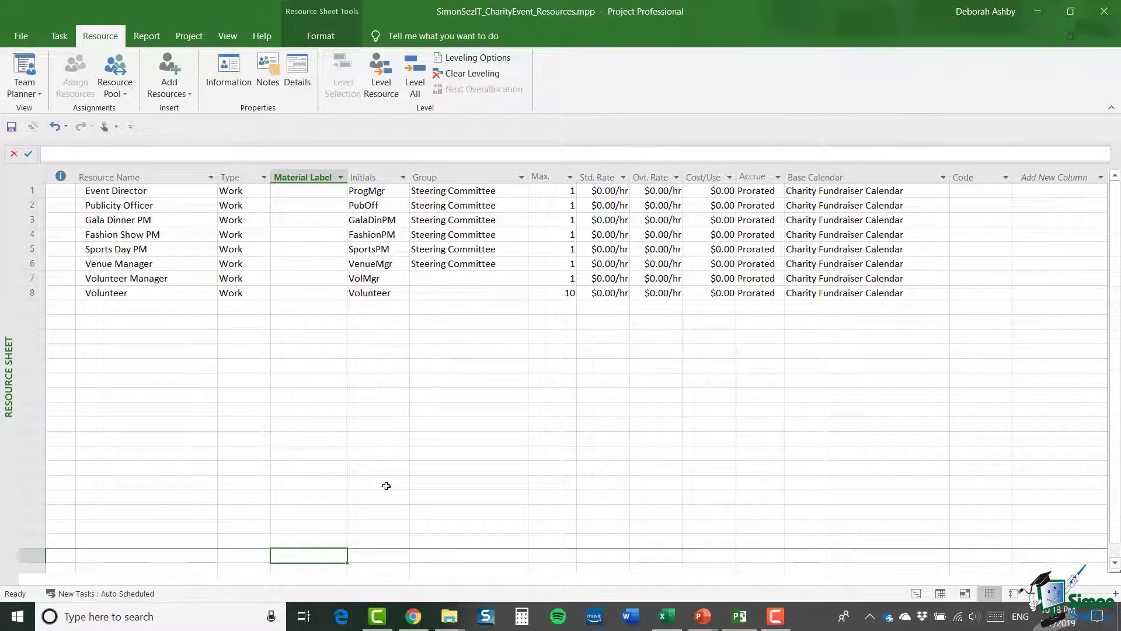
# Open SimonSezIT_CharityEvent_Gala_Dinner.mpp from the resource pool's sharing links.
pyautogui.click(124, 92)
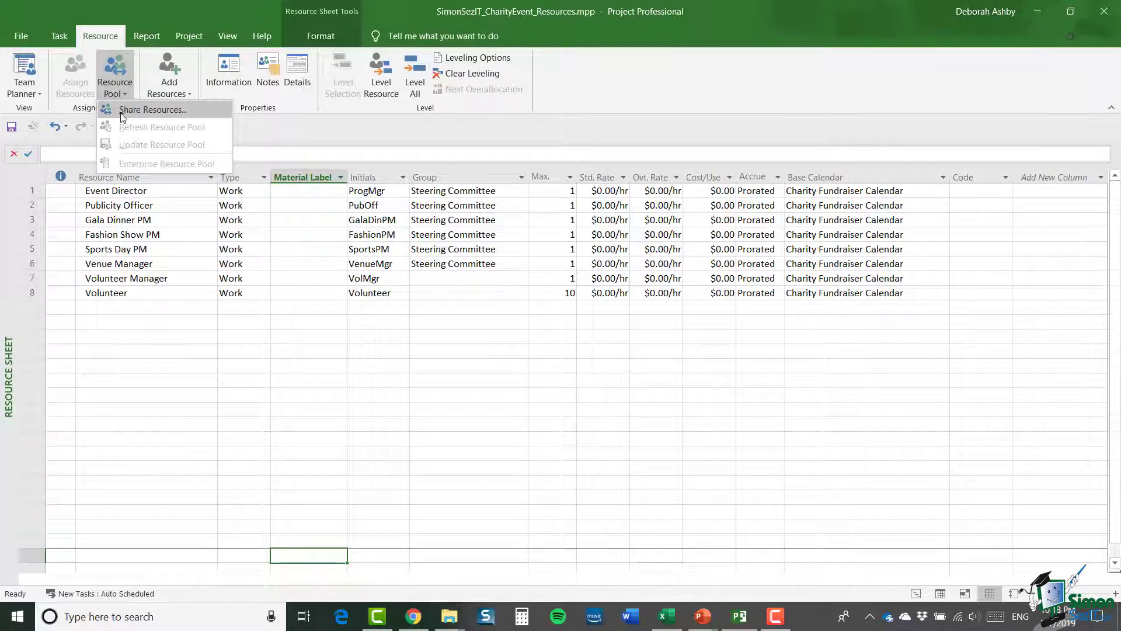
pyautogui.click(123, 110)
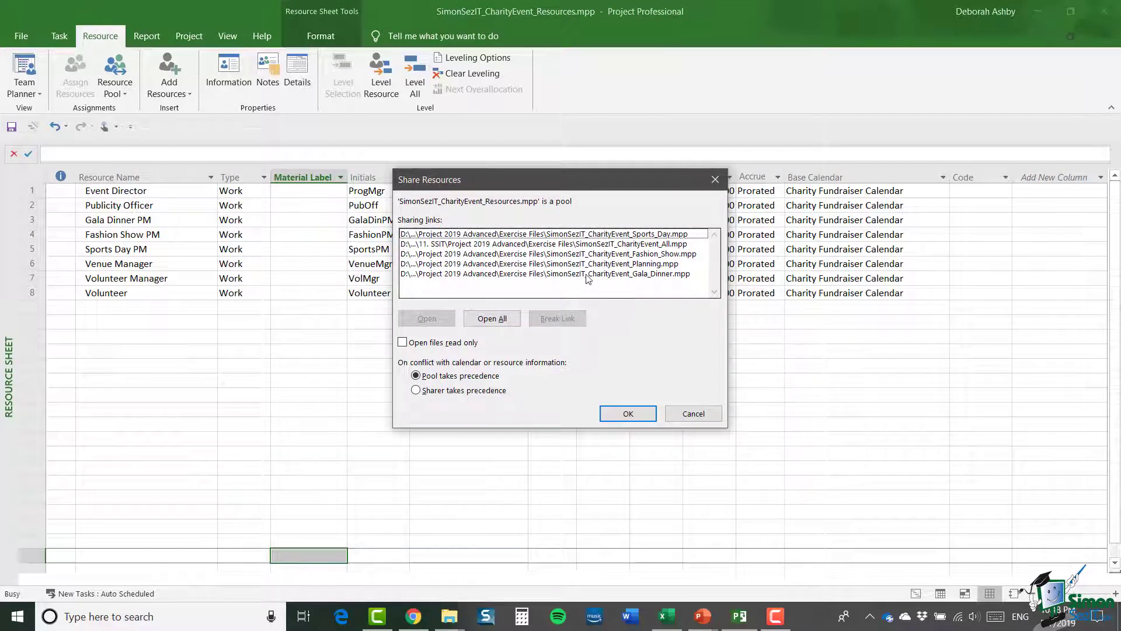
pyautogui.click(589, 274)
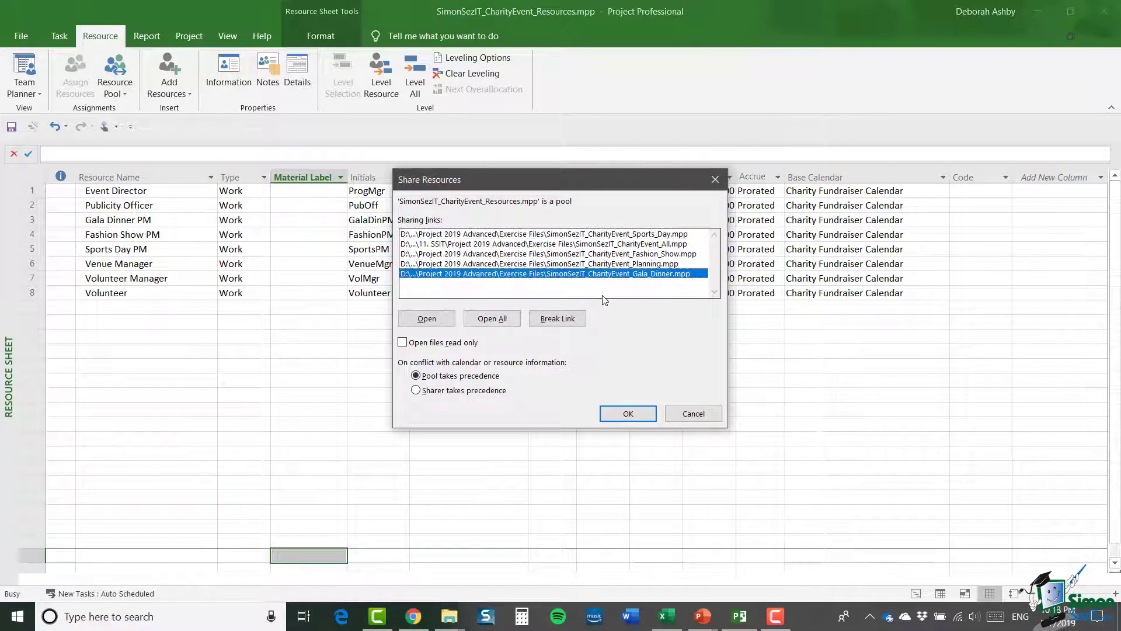
pyautogui.click(429, 319)
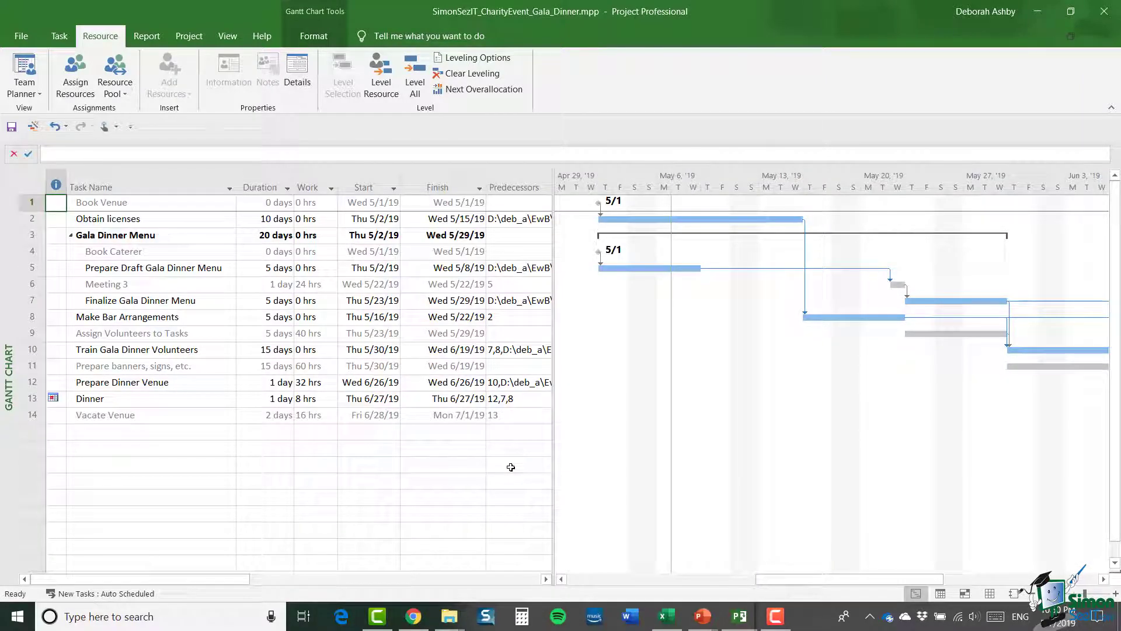
# Set the Gala Dinner project to use its own resources, and close the file with its changes saved.
pyautogui.click(125, 94)
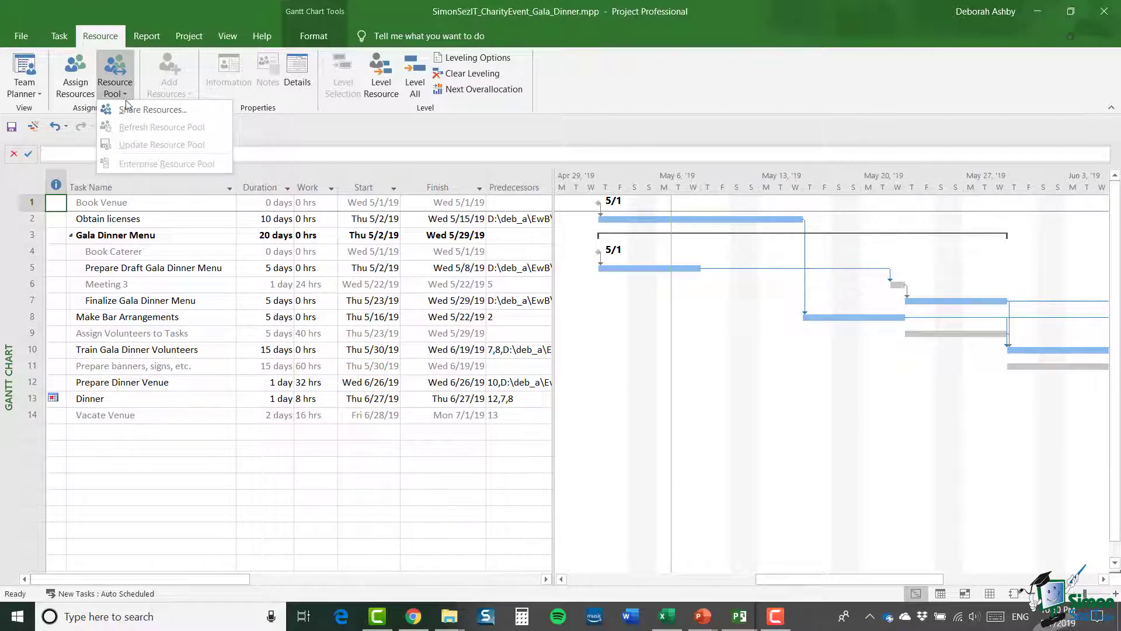
pyautogui.click(127, 109)
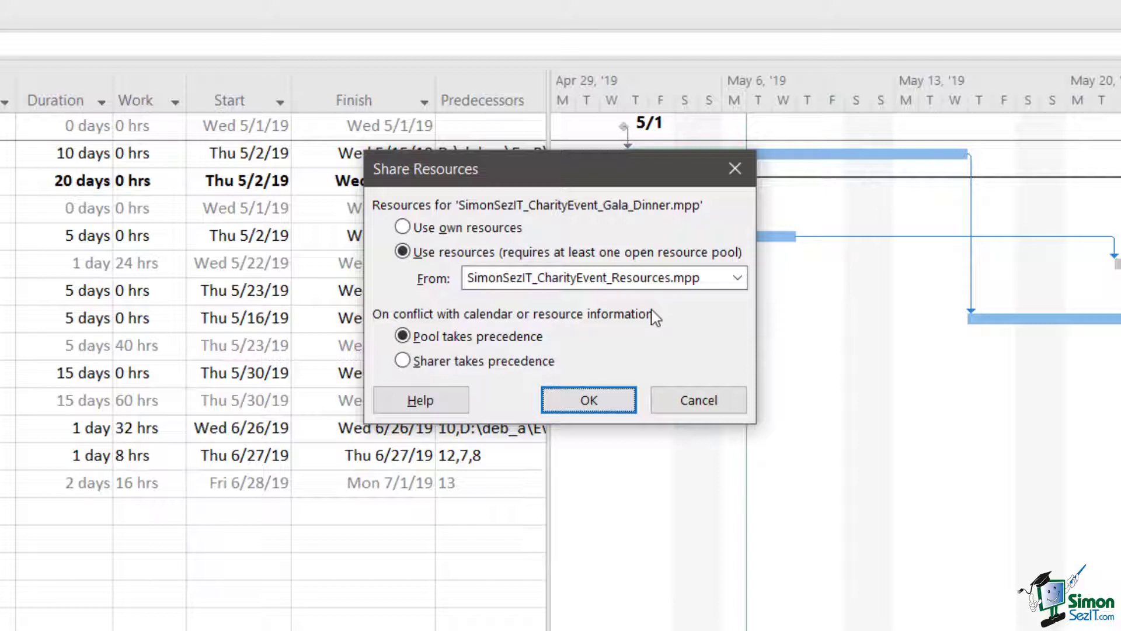
pyautogui.click(403, 228)
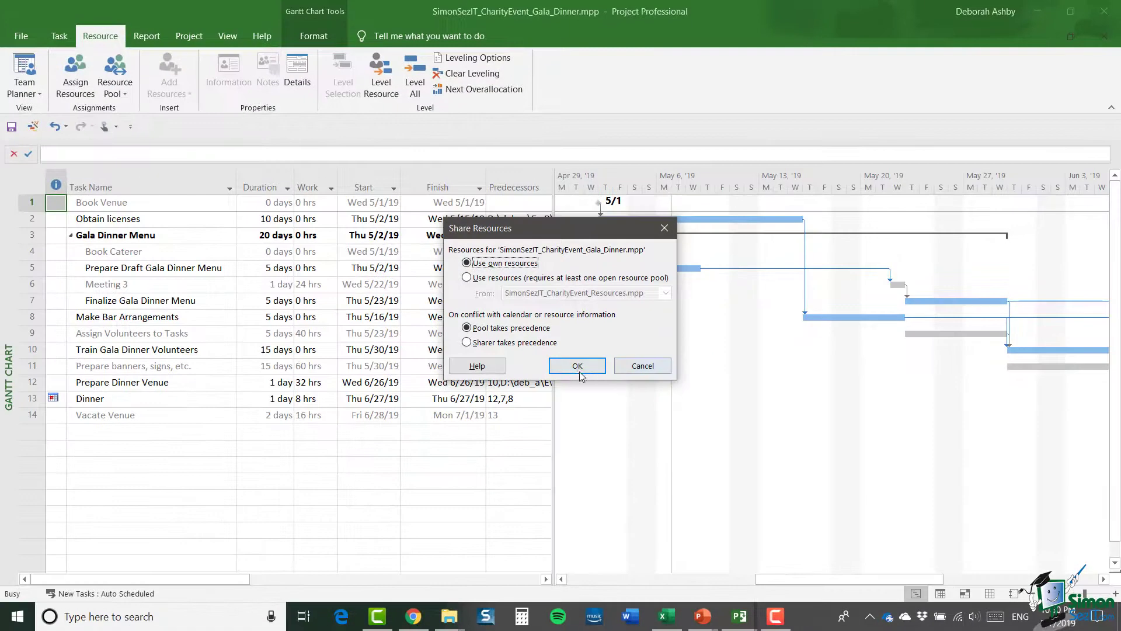
pyautogui.click(590, 404)
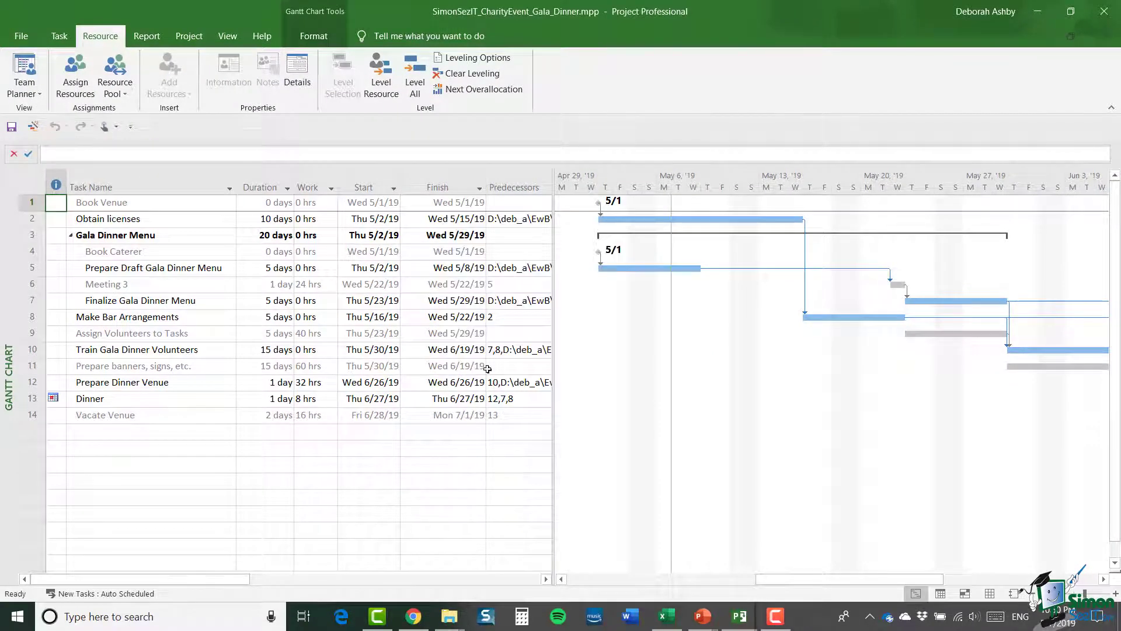
pyautogui.click(1104, 38)
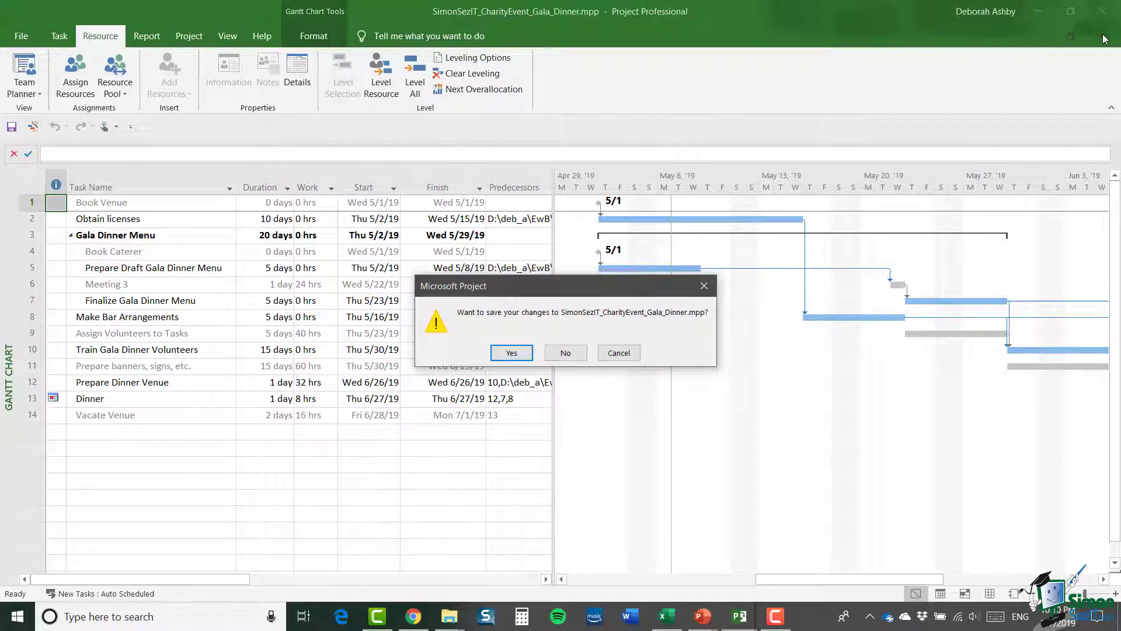
pyautogui.click(511, 353)
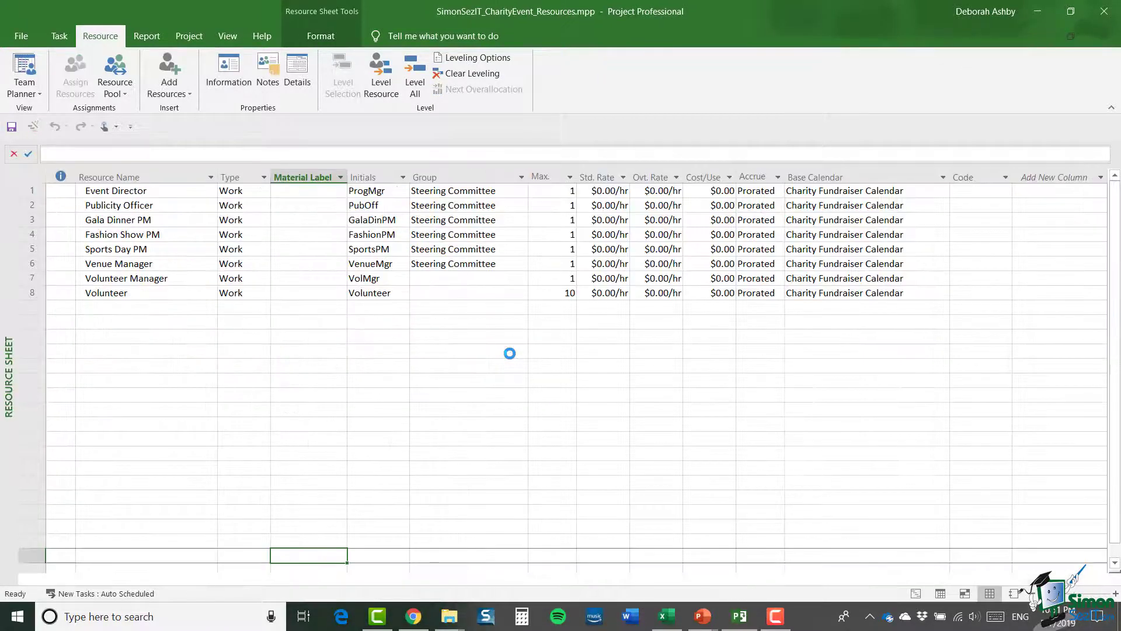
# Check the remaining sharing links of the resource pool, and close the pool file with its changes saved.
pyautogui.click(124, 95)
pyautogui.click(126, 109)
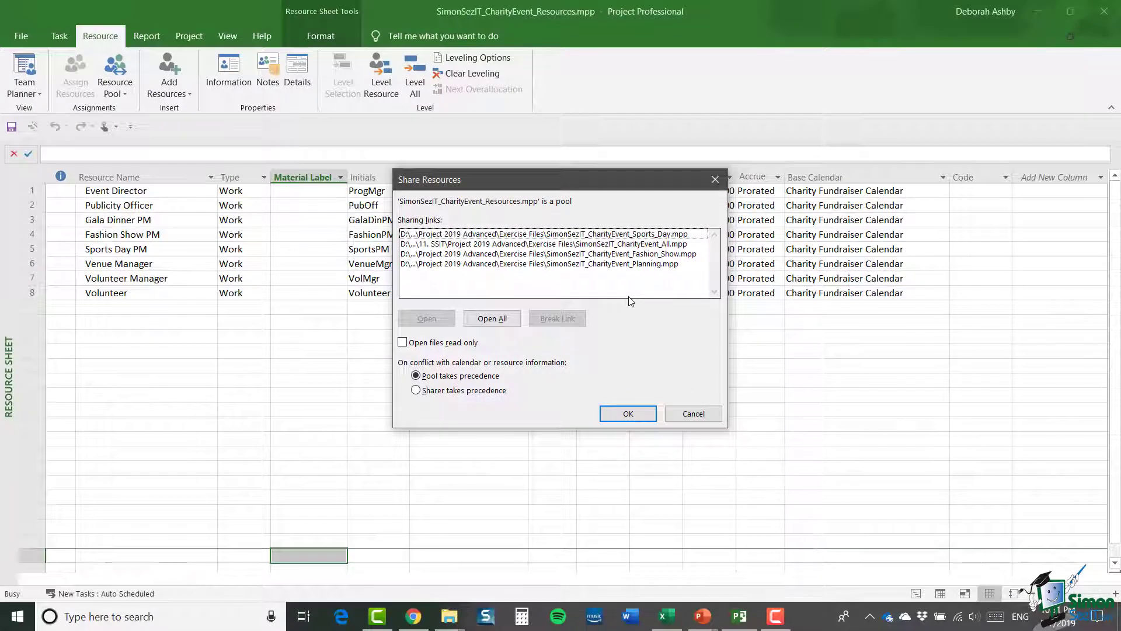
pyautogui.click(645, 437)
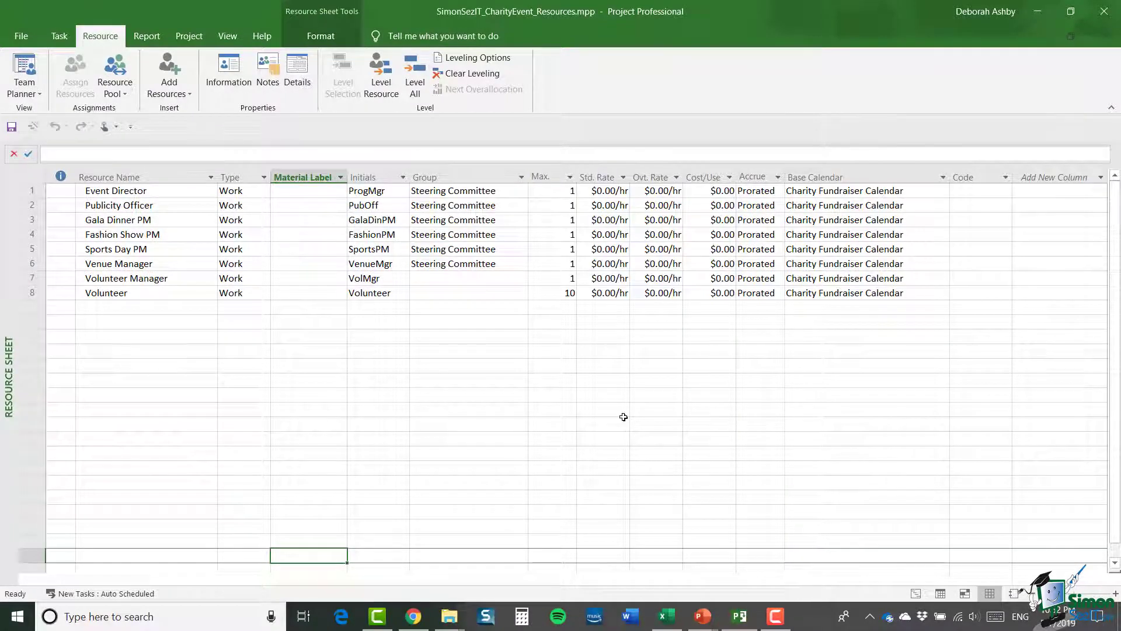
pyautogui.click(1104, 39)
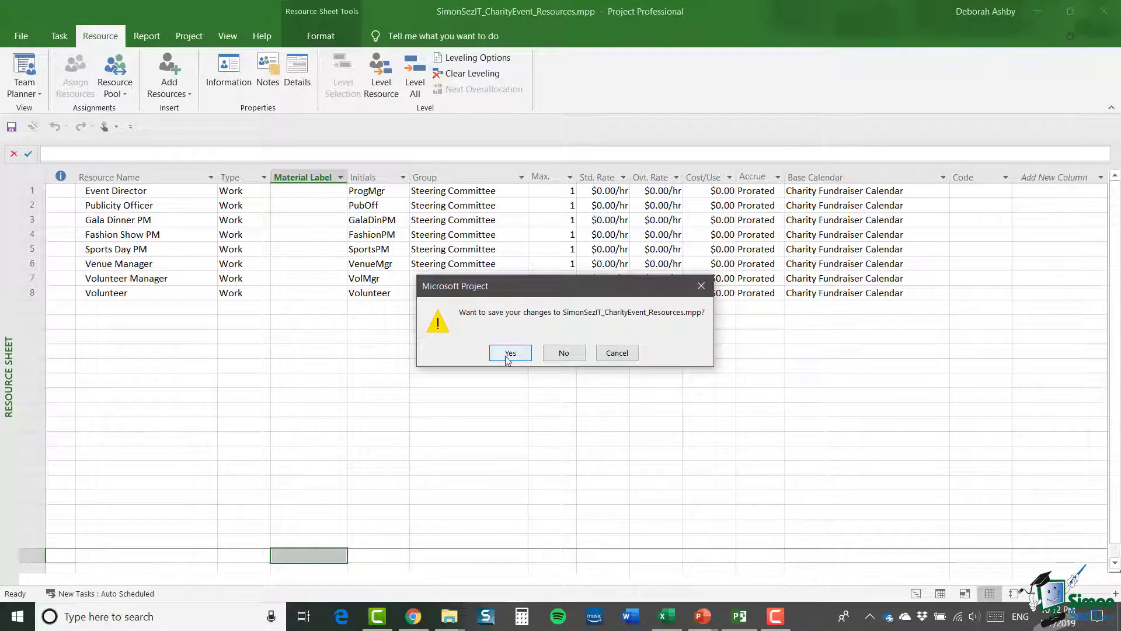
pyautogui.click(508, 354)
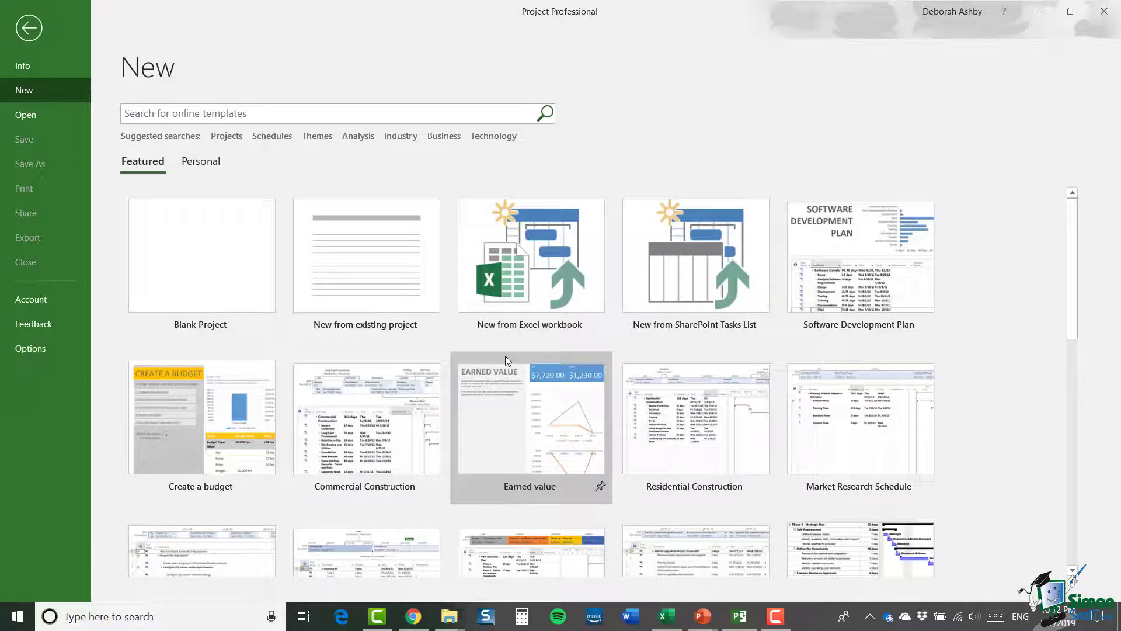
# Open SimonSezIT_CharityEvent_Gala_Dinner.mpp from the Exercise Files folder and display its resource sheet.
pyautogui.click(30, 117)
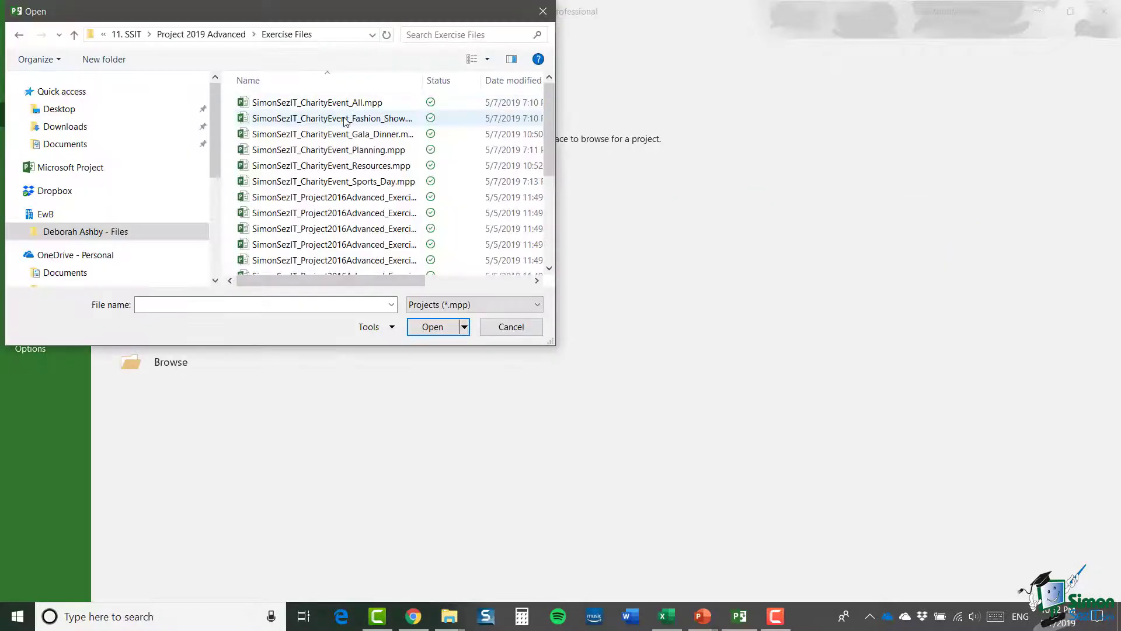
pyautogui.click(333, 135)
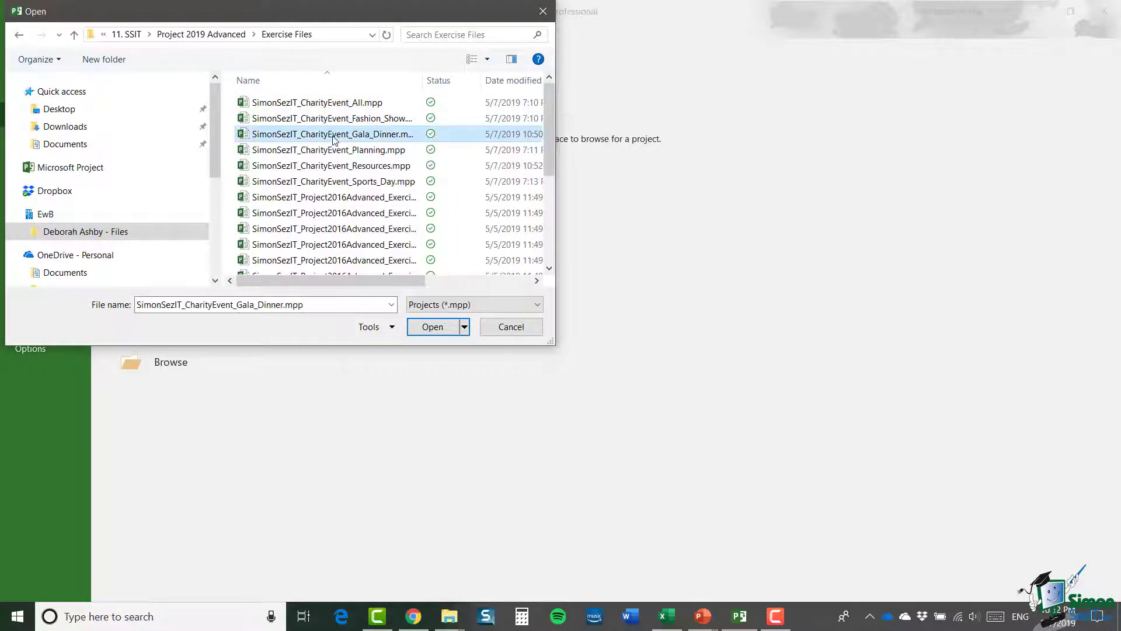
pyautogui.click(432, 327)
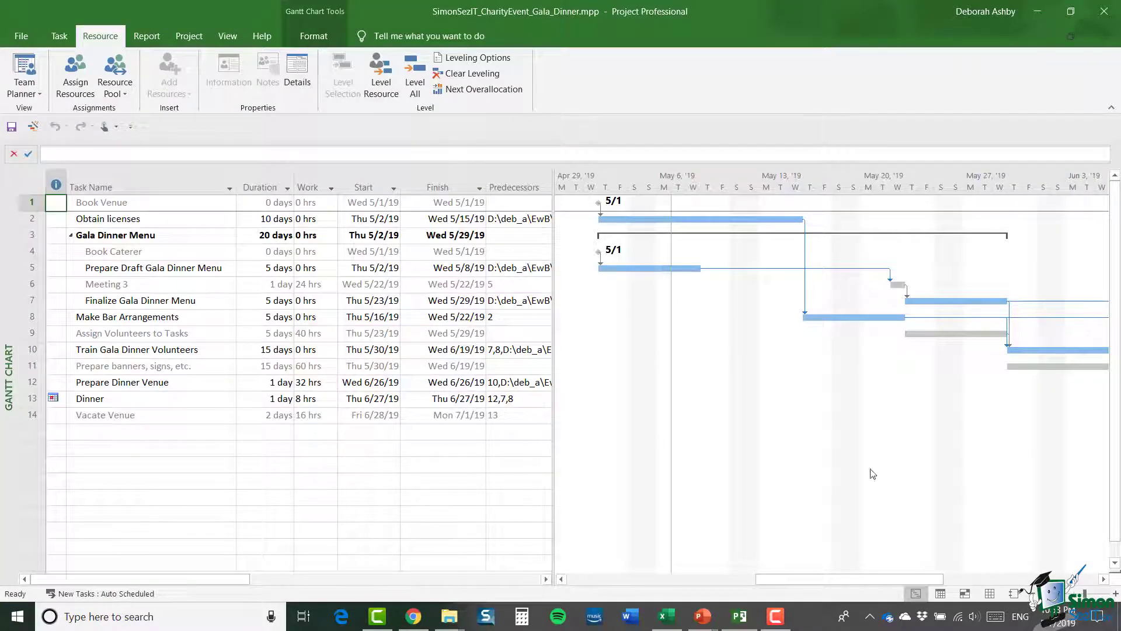
pyautogui.click(990, 594)
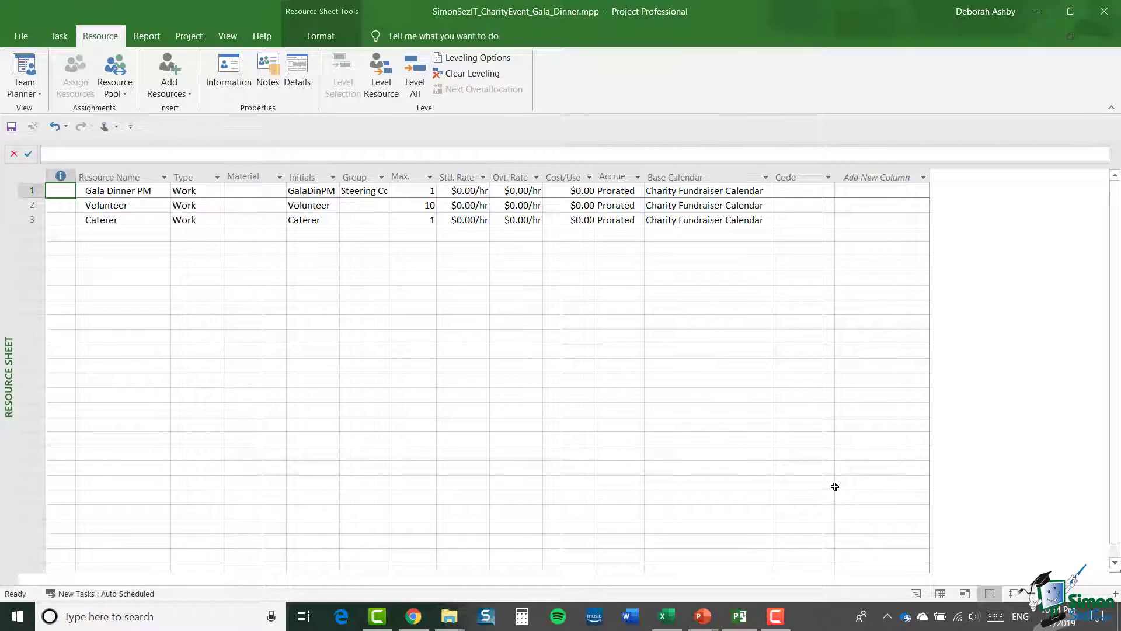
# Open the resource sharing settings for the Gala Dinner project to check which resources it uses.
pyautogui.click(114, 92)
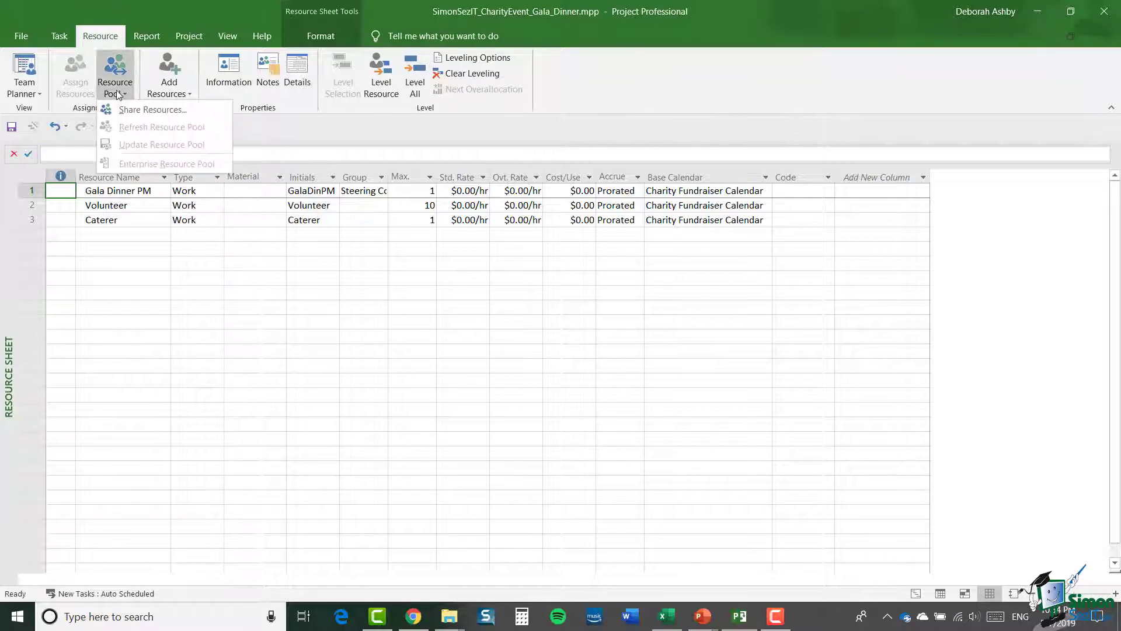
pyautogui.click(117, 109)
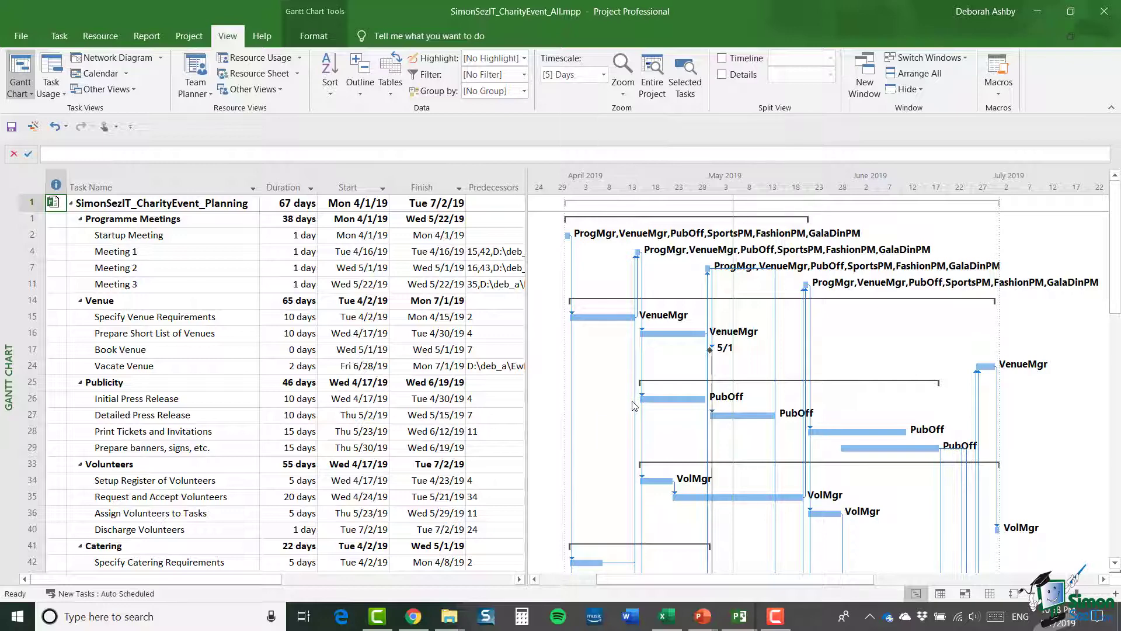
# Review the combined resource sheet of SimonSezIT_CharityEvent_All.mpp, and return to its Gantt Chart.
pyautogui.click(988, 594)
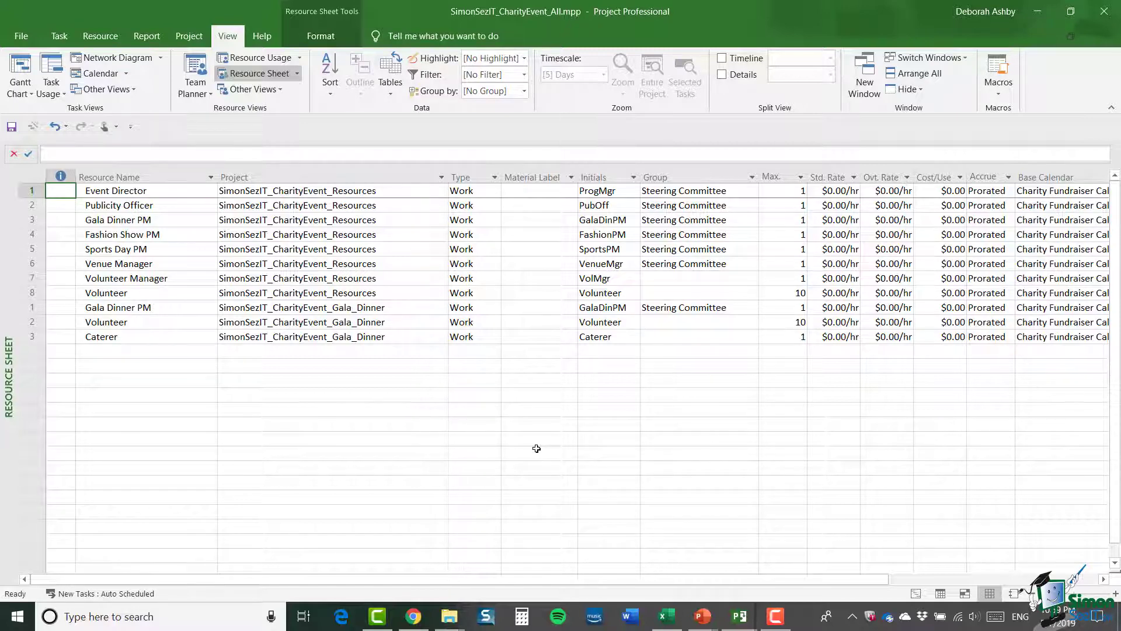
pyautogui.click(916, 594)
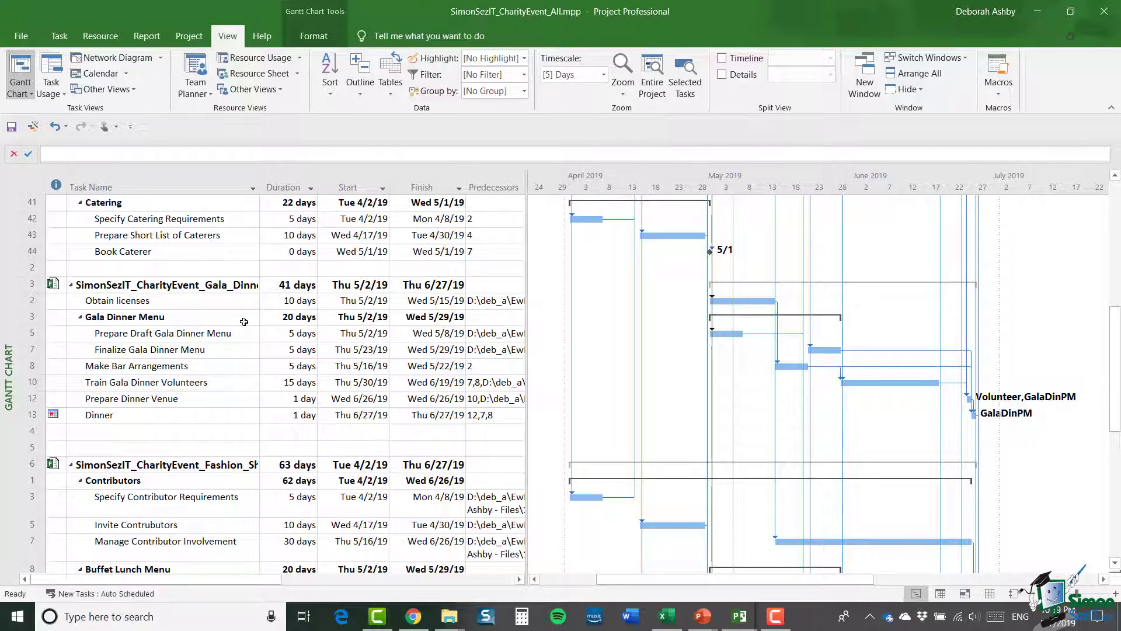
# Unlink the inserted SimonSezIT_CharityEvent_Gala_Dinner subproject from its source project file in its advanced project information.
pyautogui.click(30, 283)
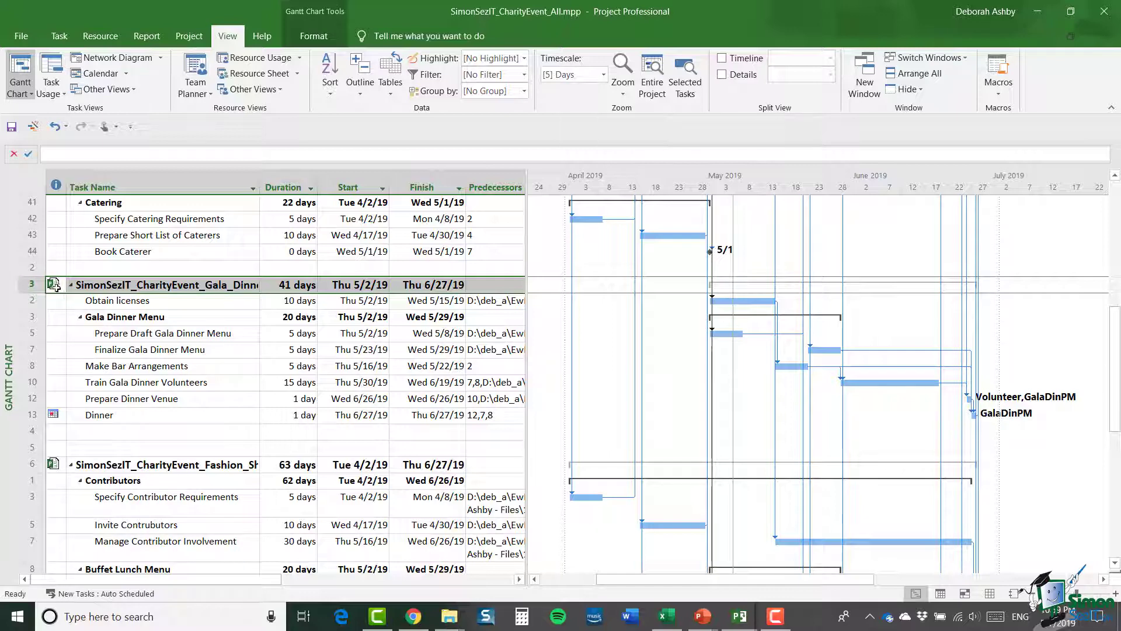
pyautogui.rightClick(75, 285)
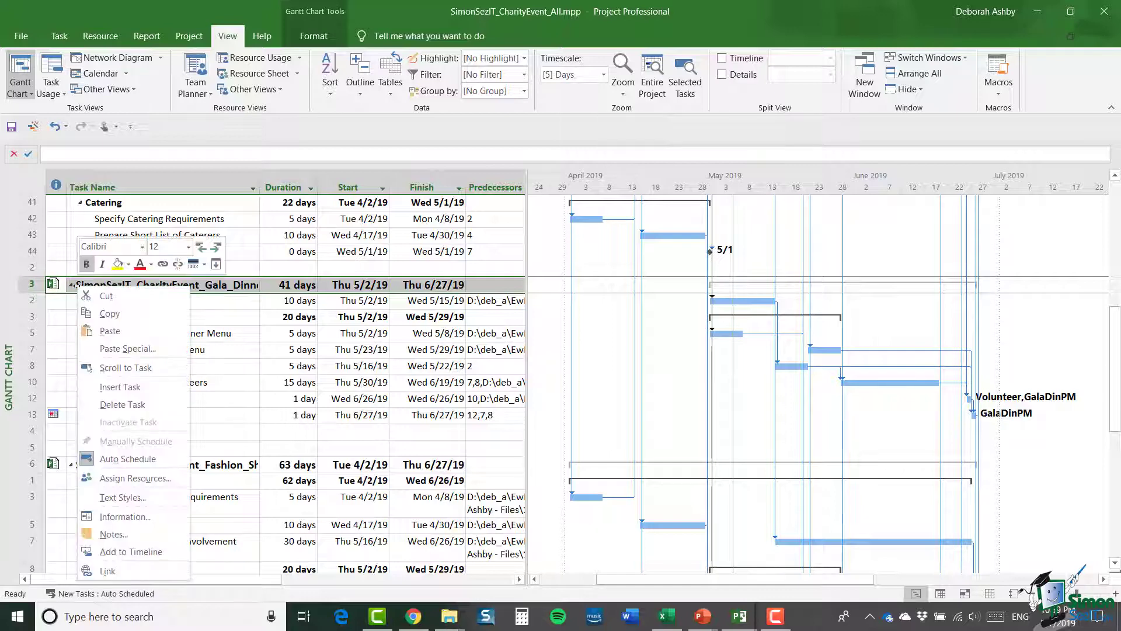
pyautogui.click(147, 519)
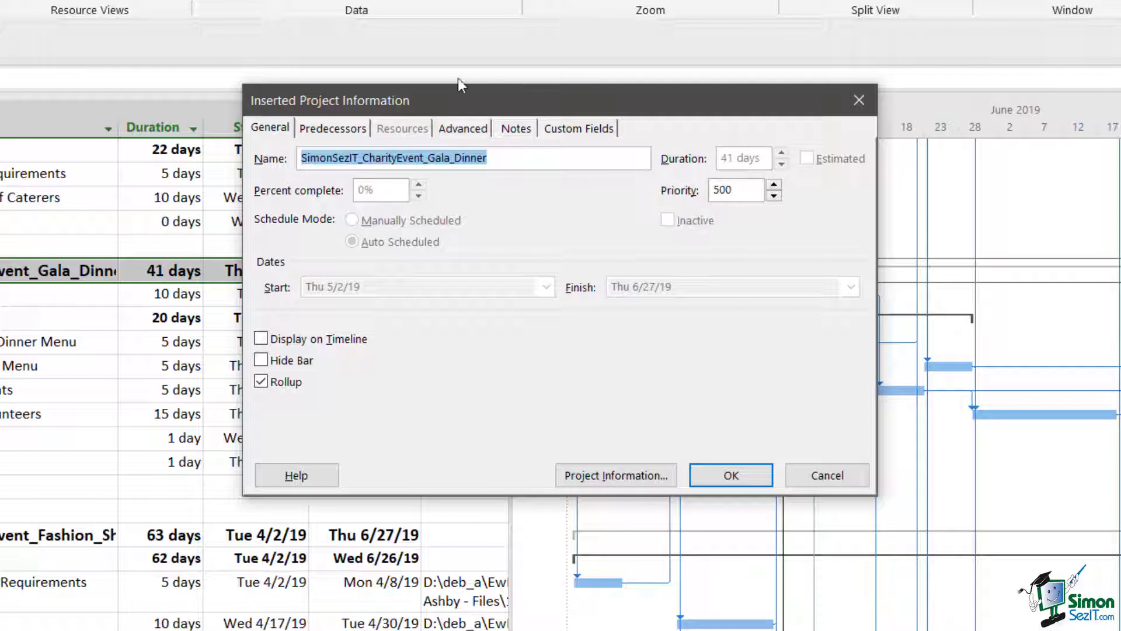
pyautogui.click(468, 128)
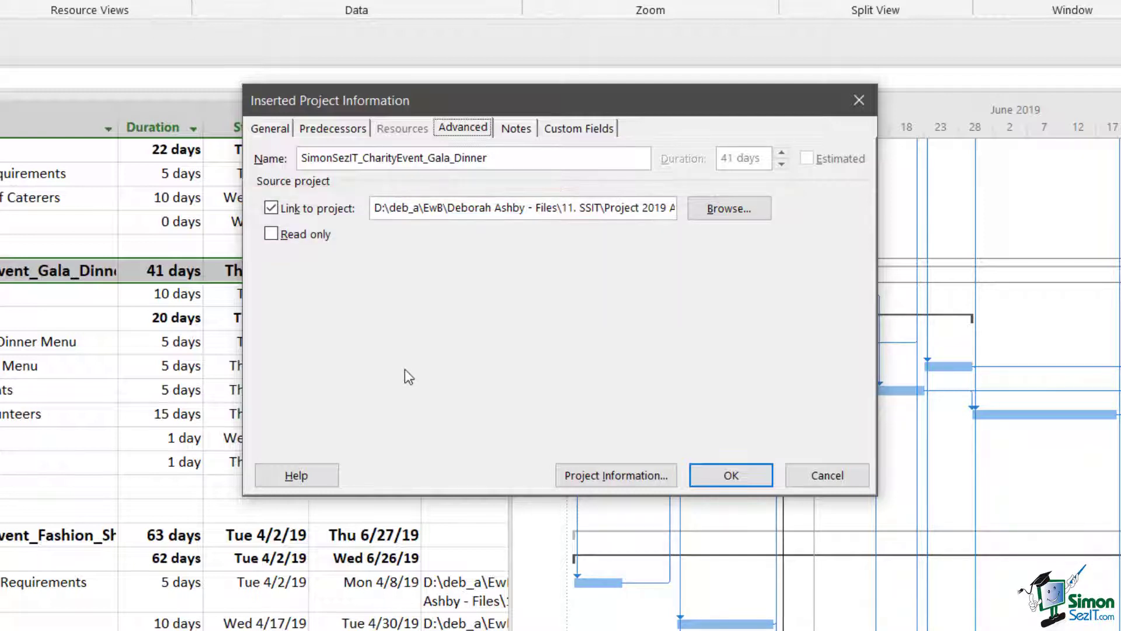
pyautogui.click(271, 209)
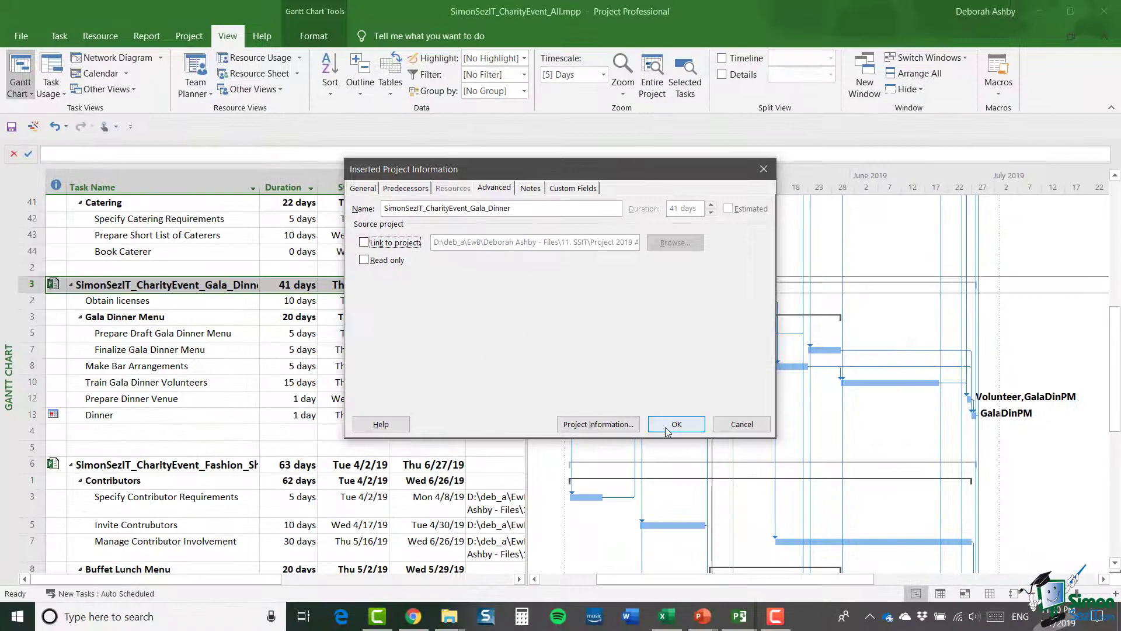
pyautogui.click(667, 431)
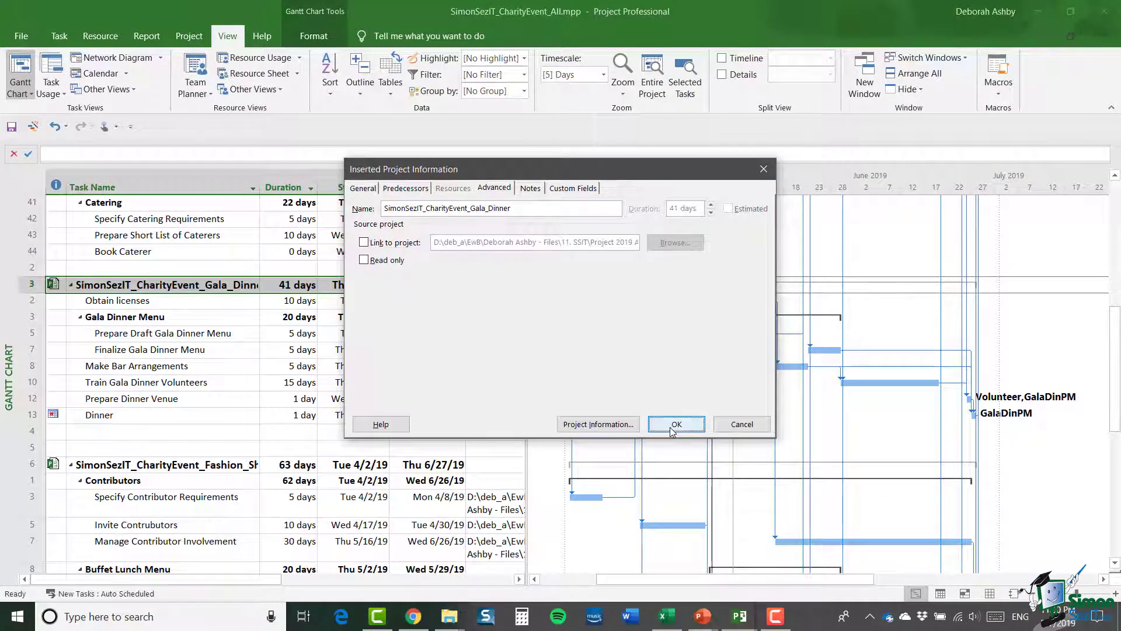